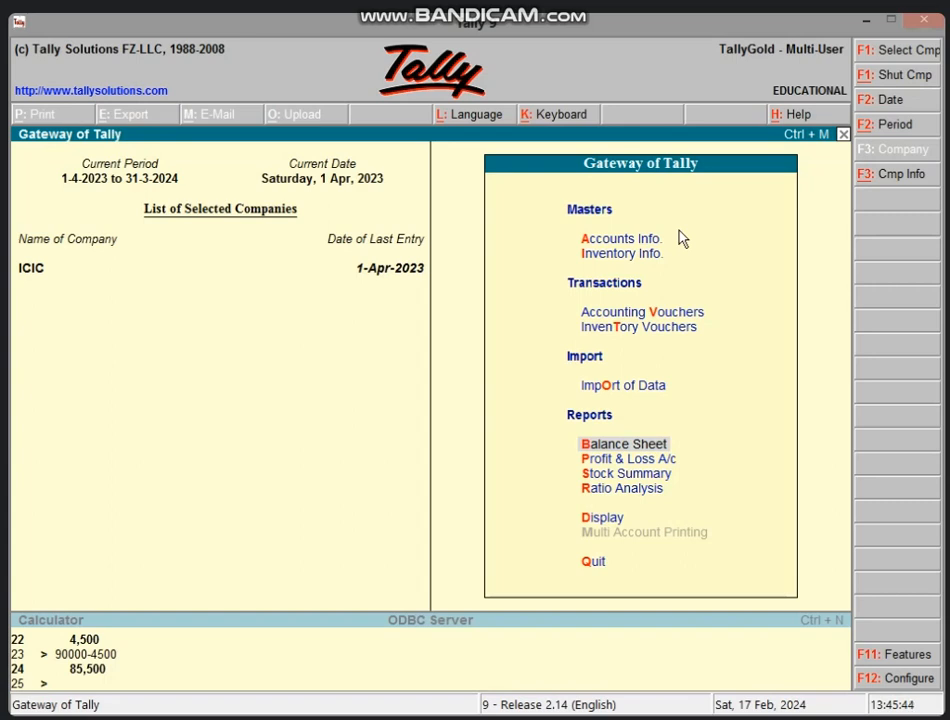
In a new journal voucher, create the ledger LOSS BY FIRE A/C under Indirect Expenses, with inventory values not affected
key(v)
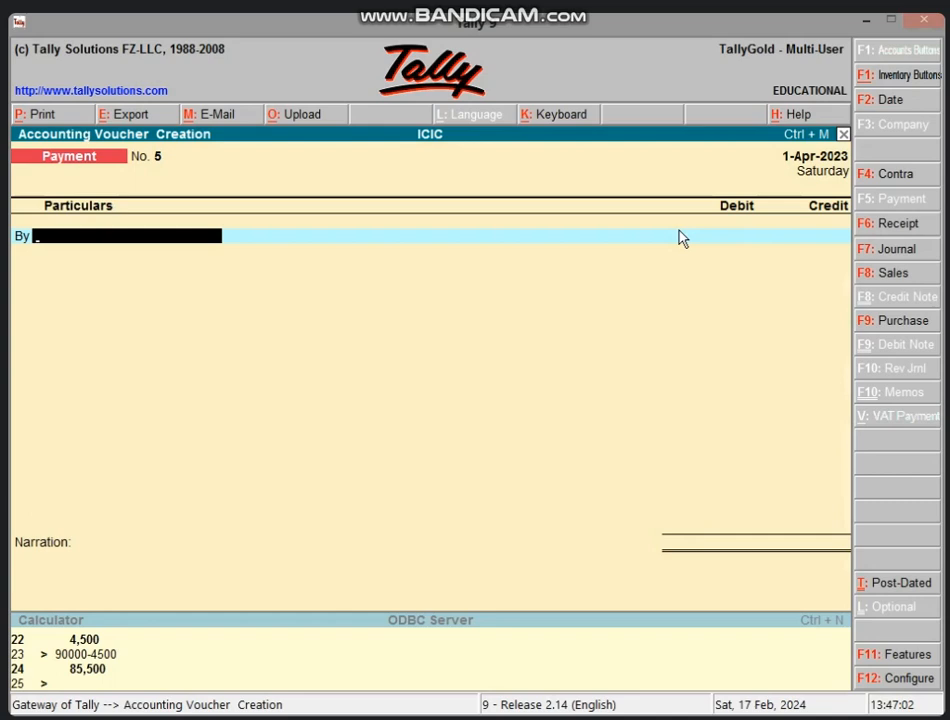
key(F7)
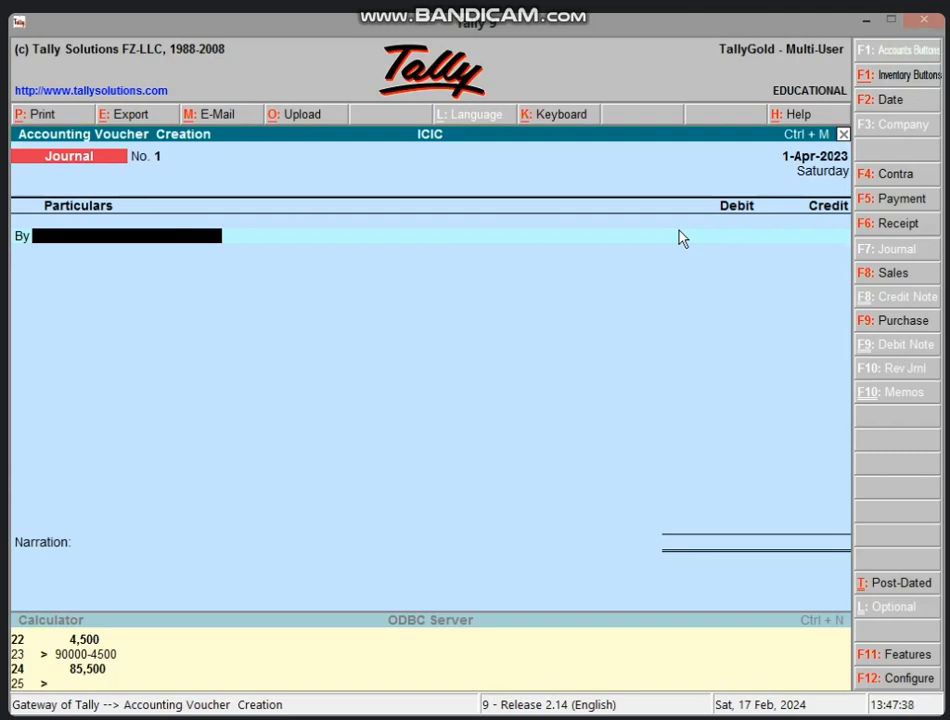
key(alt+c)
text(LOSS)
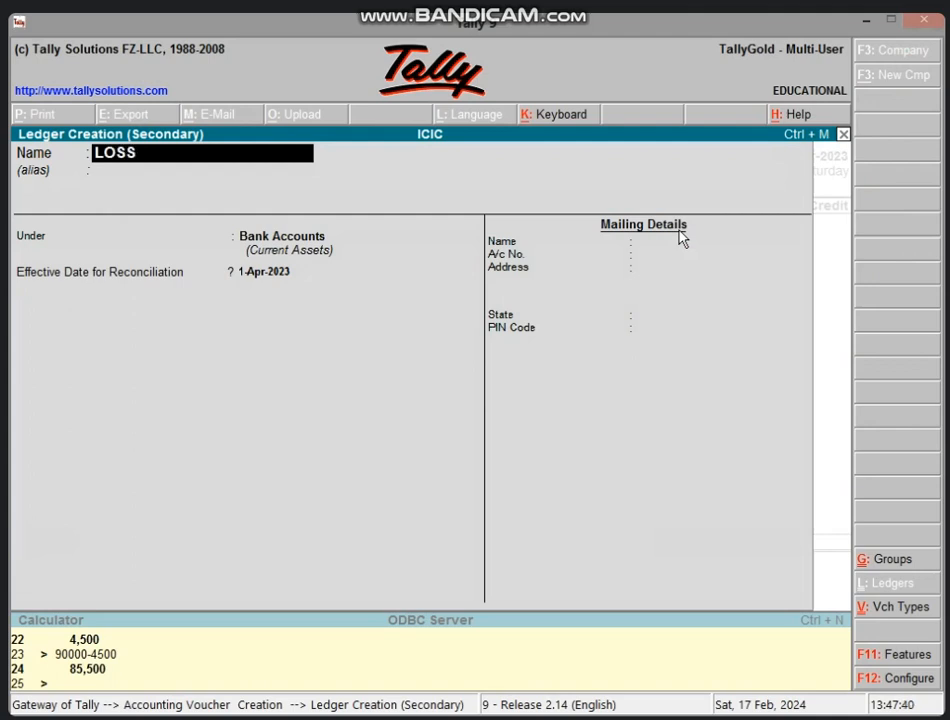
text( BY FIRE)
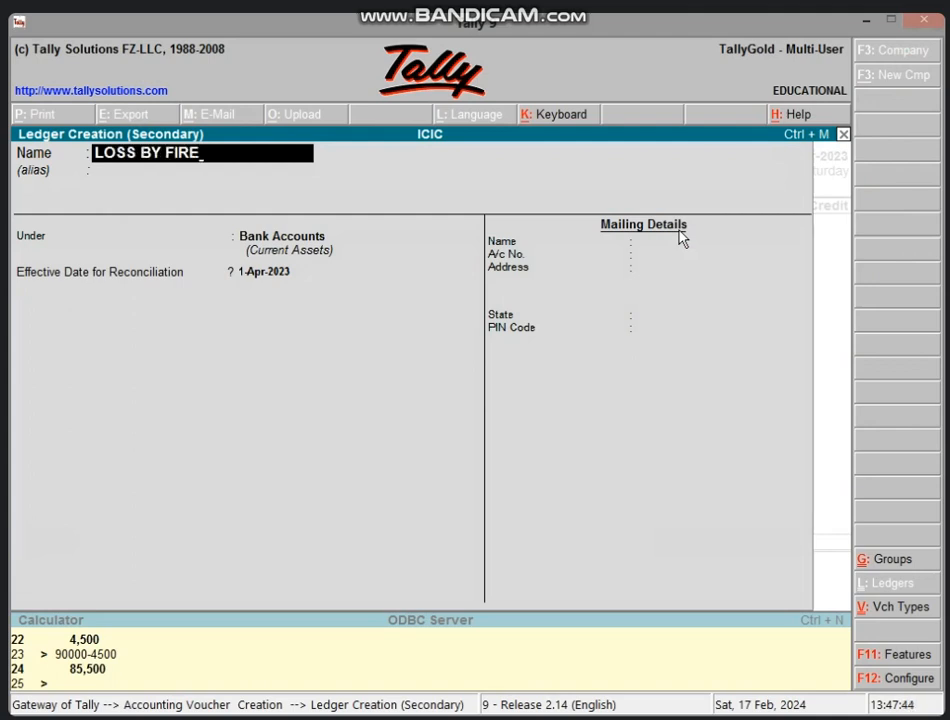
text( A/C)
key(Return)
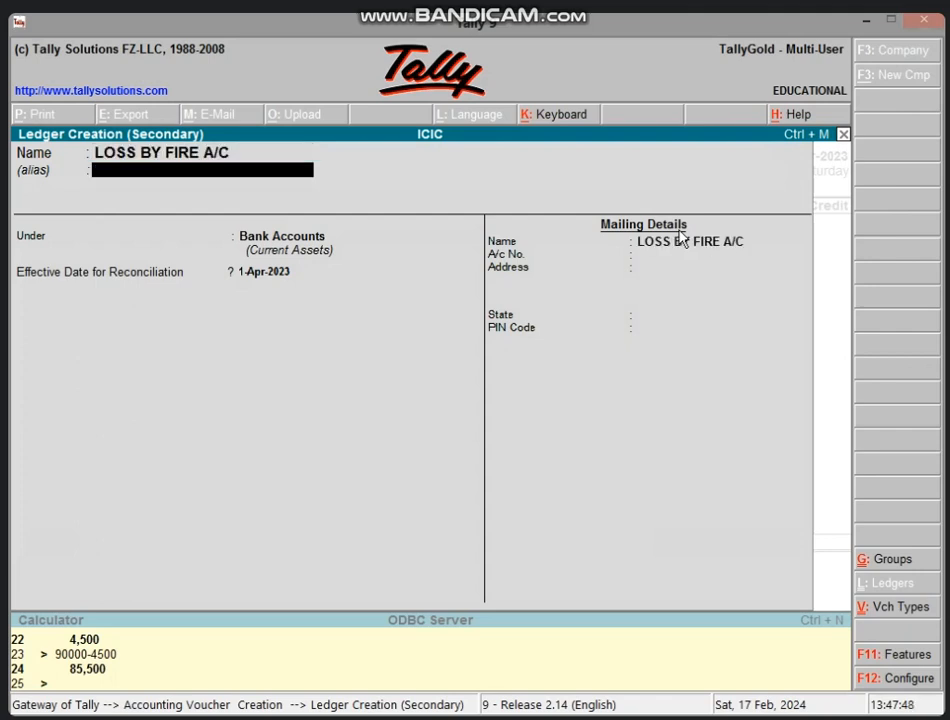
key(Return)
text(IND)
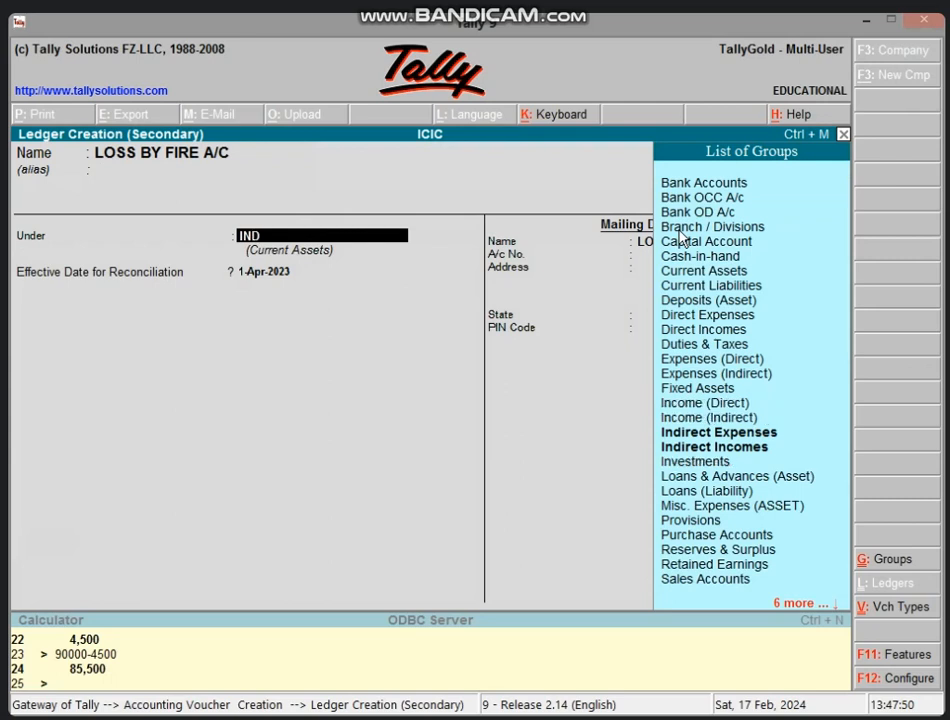
key(Return)
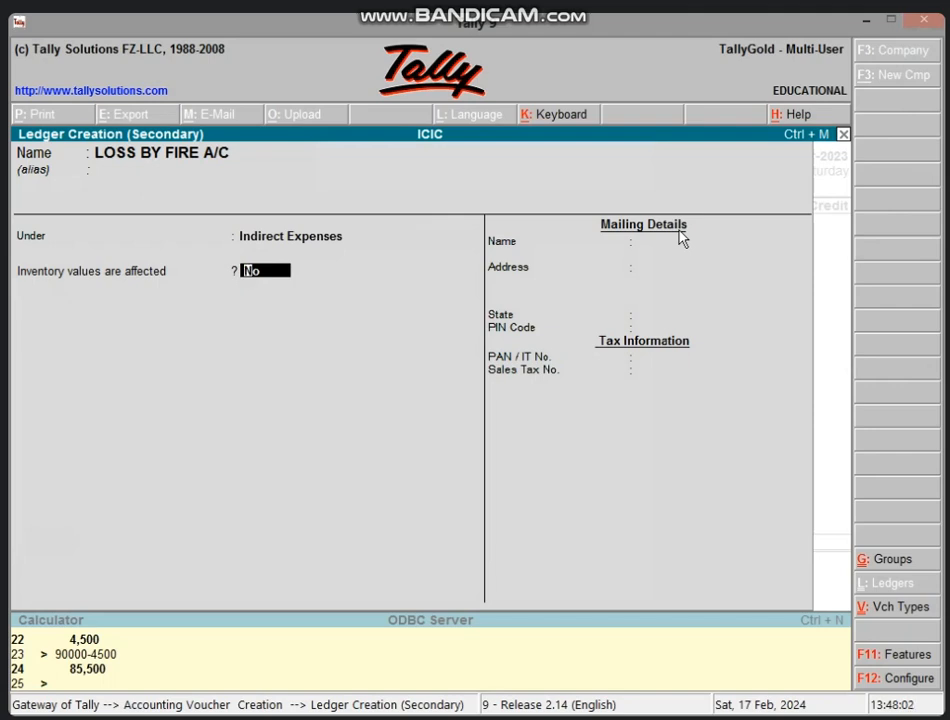
key(Return)
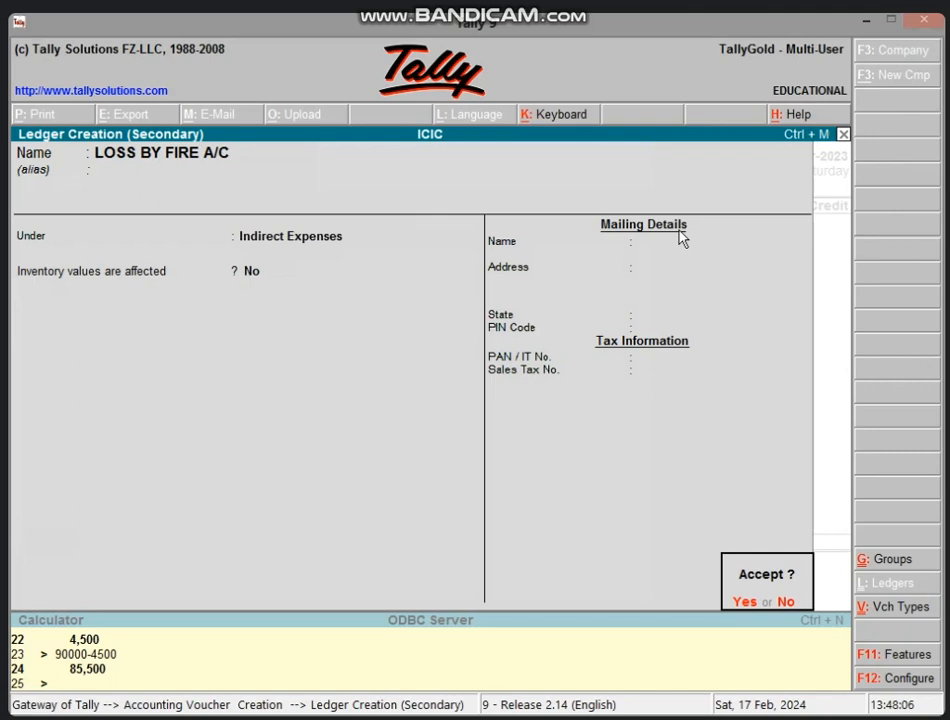
key(Return)
Debit LOSS BY FIRE A/C with 25,000 and credit PURCHASE A/C with the same amount in the journal voucher
text(25)
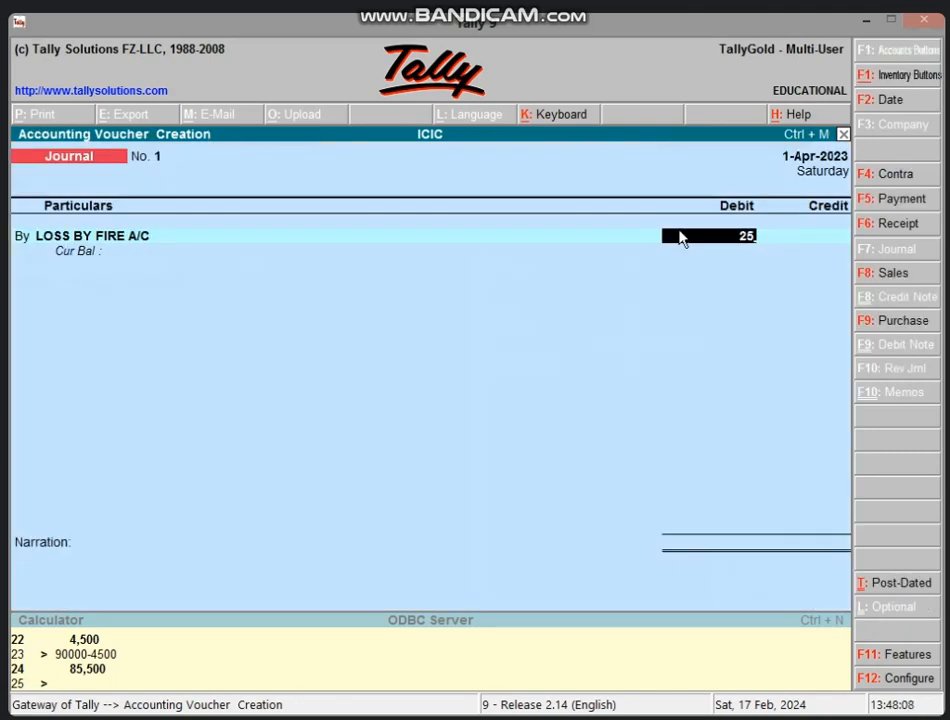
text(,000)
key(Return)
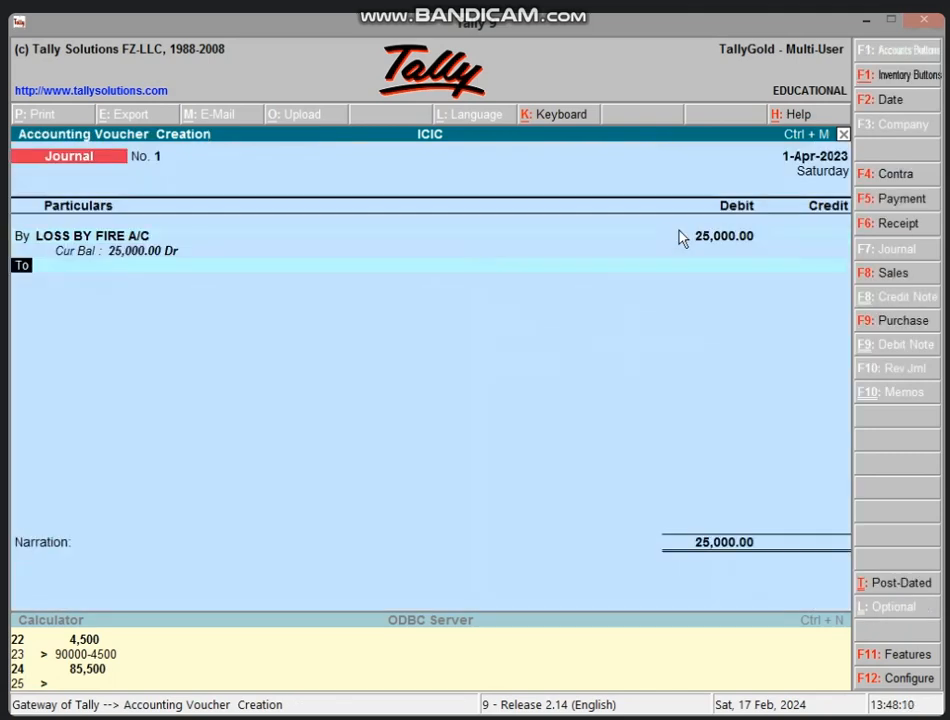
key(Return)
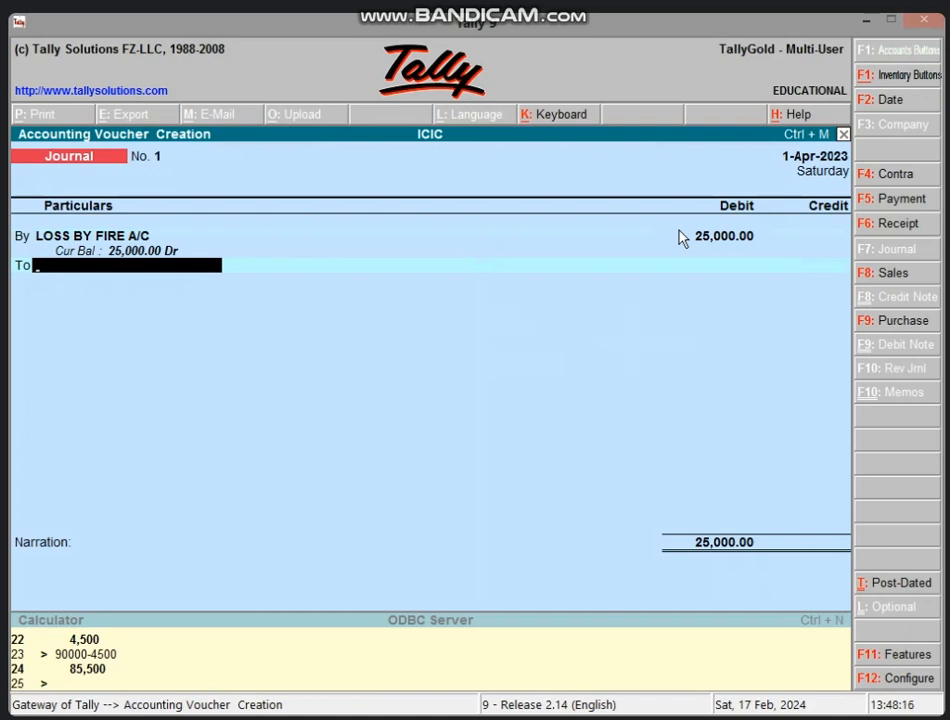
text(PUR)
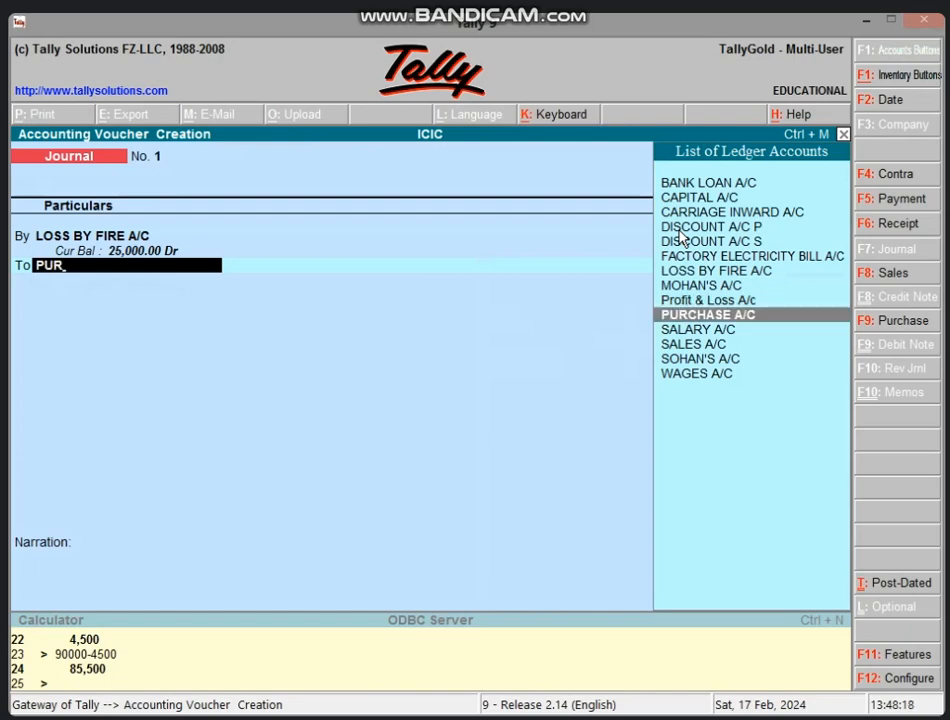
key(Return)
key(Return)
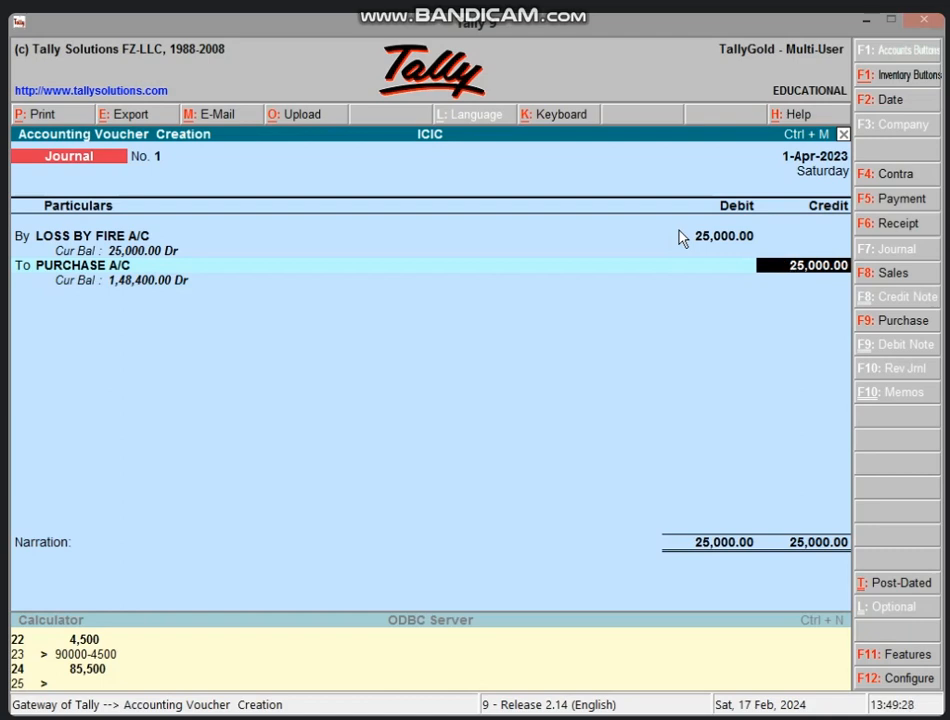
key(Return)
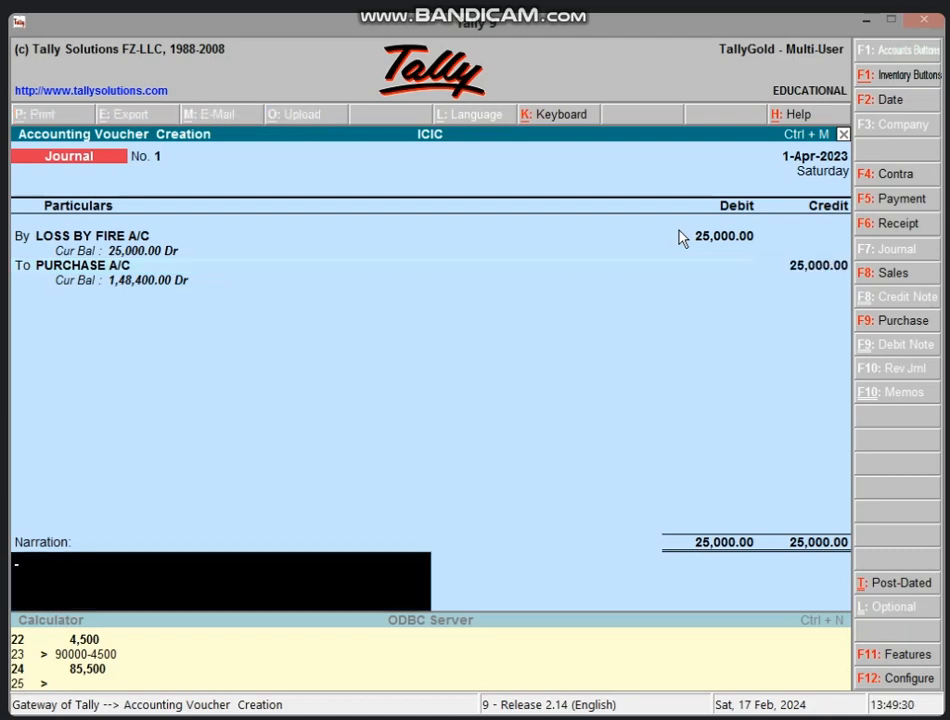
Enter the narration "BEING GOODS LOSS BY FIRE" and save the journal voucher
text(BEIB)
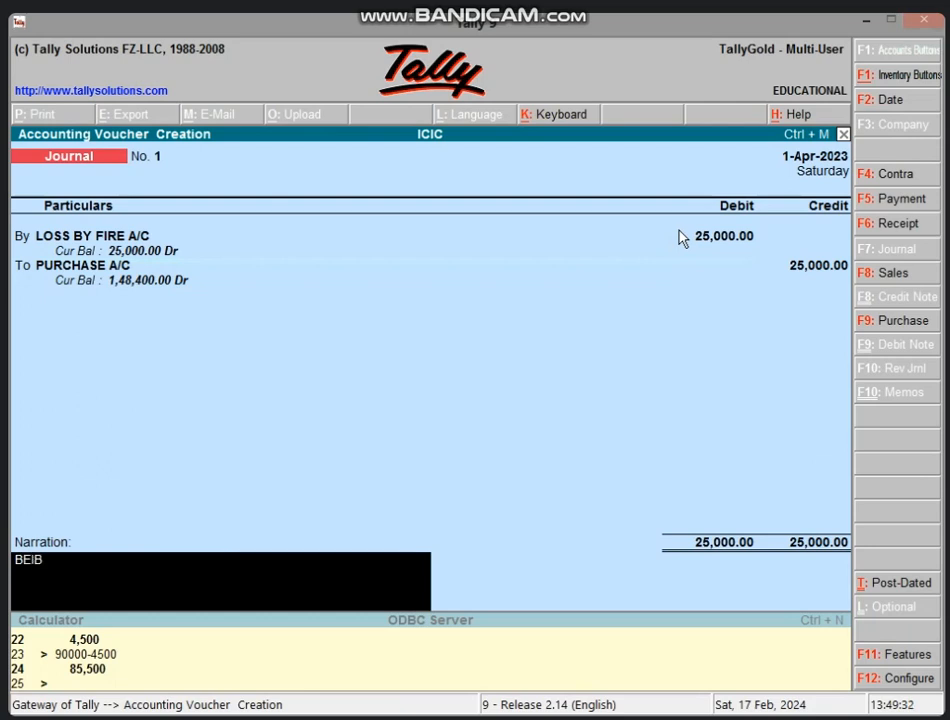
text(G)
key(BackSpace)
key(BackSpace)
text(NG LOSS N)
key(BackSpace)
text(BY)
key(BackSpace)
key(BackSpace)
key(BackSpace)
key(BackSpace)
key(BackSpace)
key(BackSpace)
key(BackSpace)
text(GOODS LOSS)
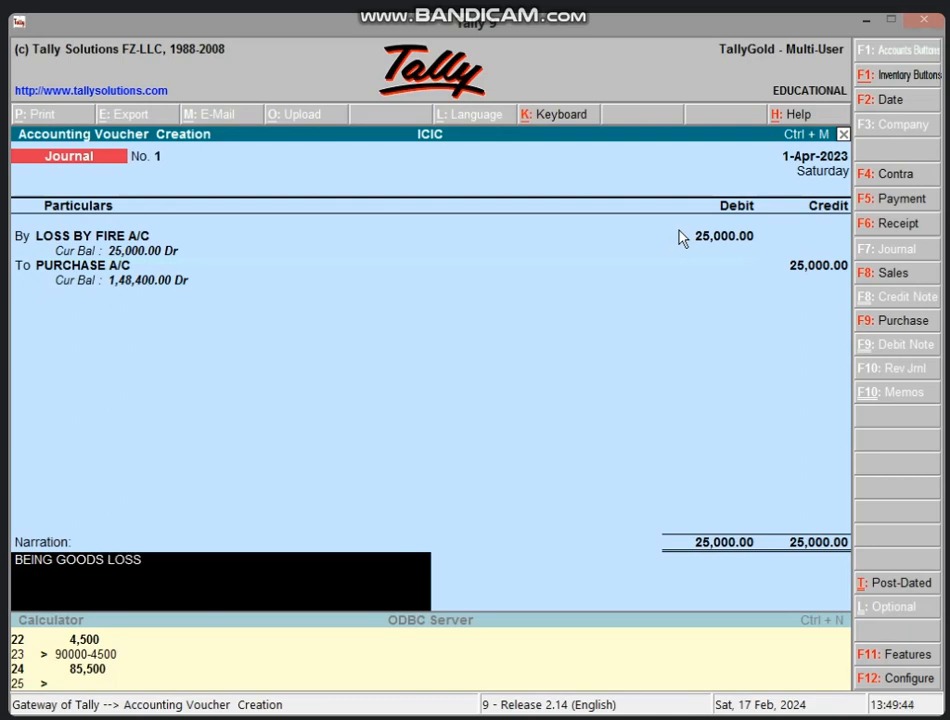
text( BY FIRE)
key(Return)
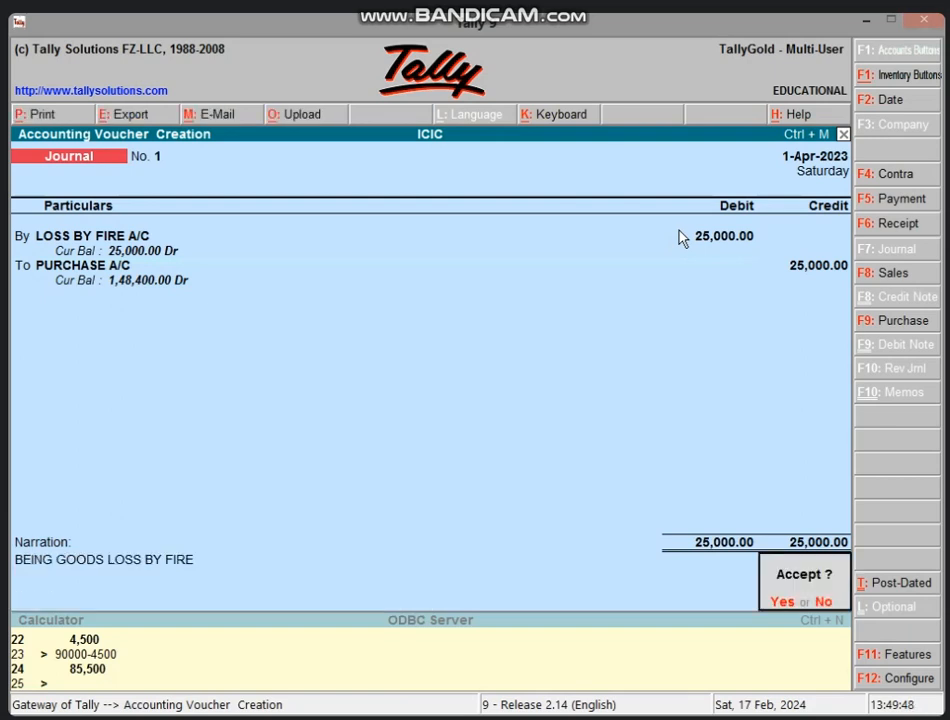
key(Return)
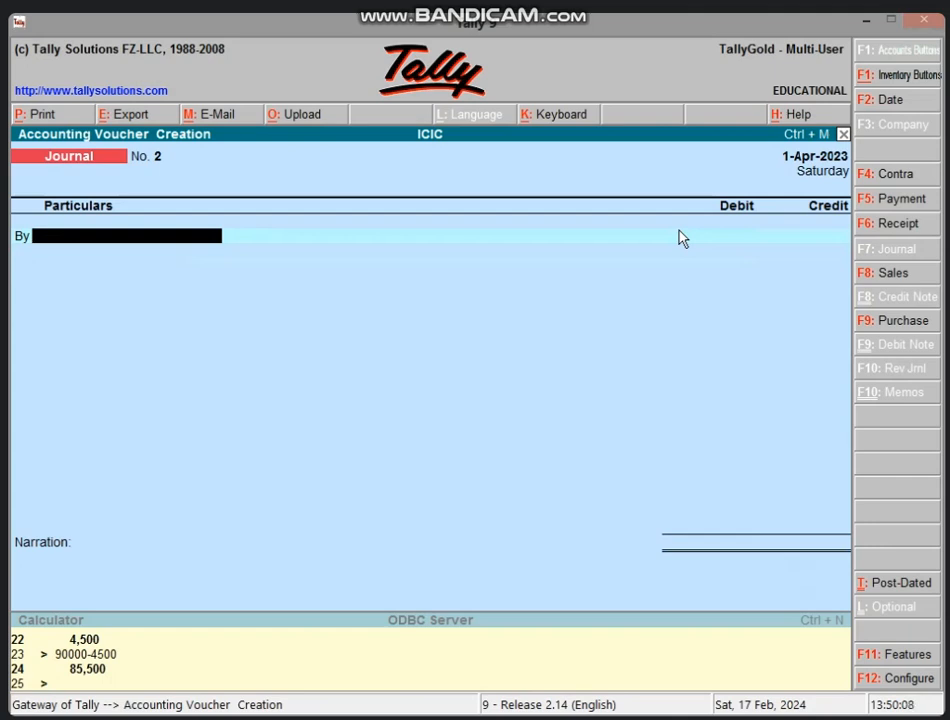
In a new payment voucher, debit LOSS BY FIRE A/C with 10,000 and credit Cash with the same amount
key(F5)
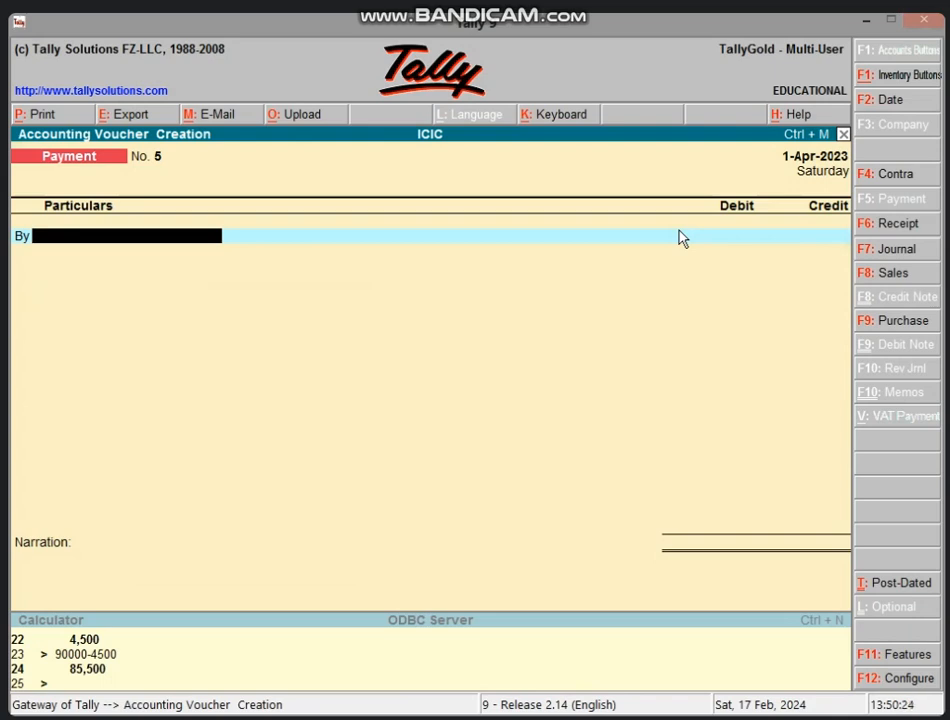
text(LOSS)
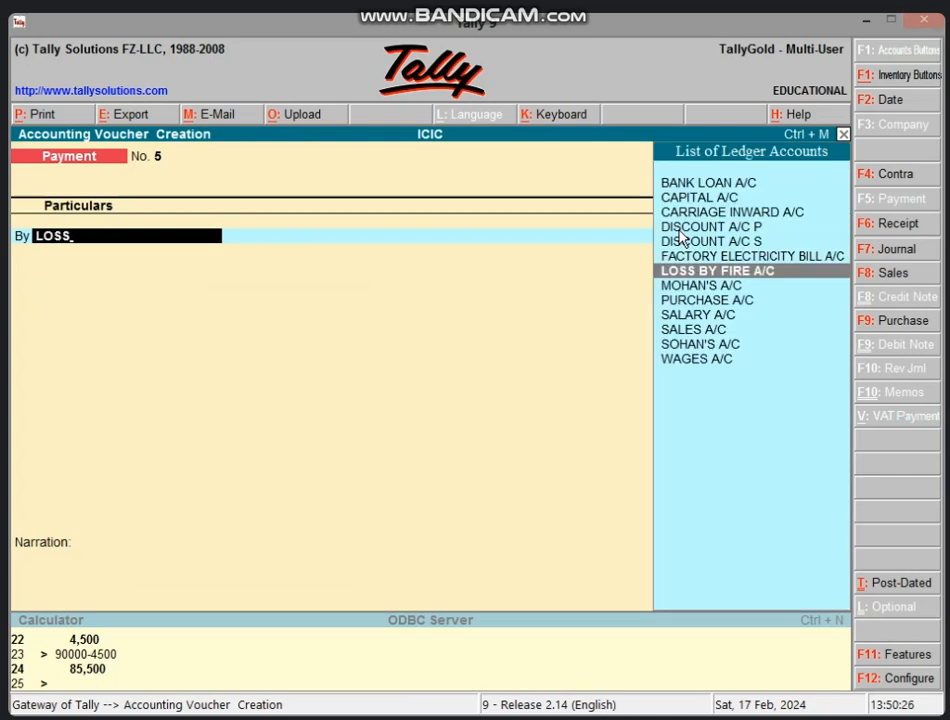
key(Return)
text(10000)
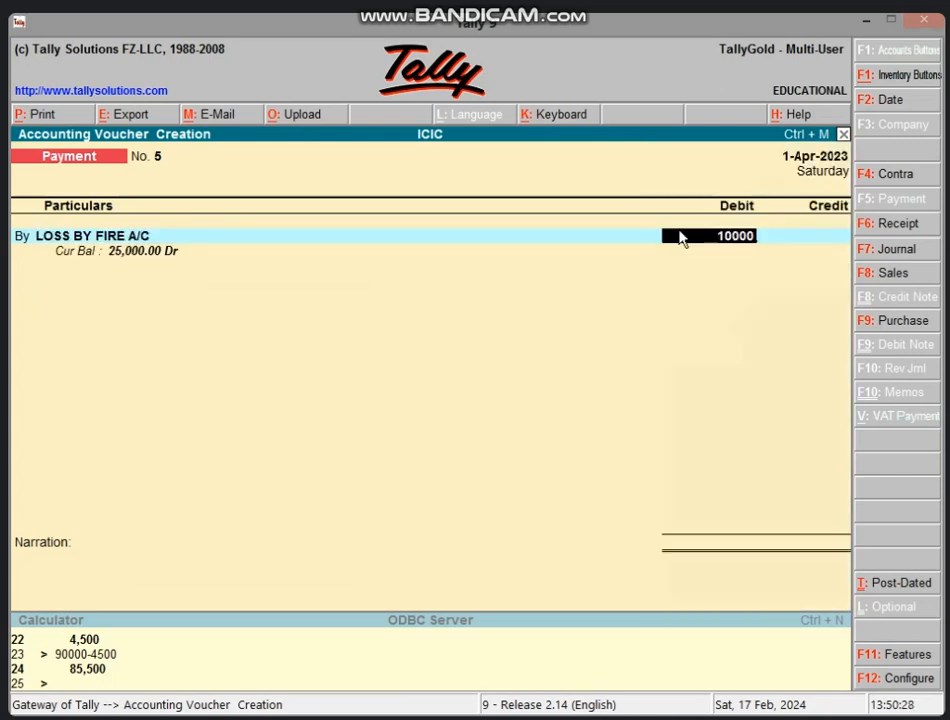
key(Return)
key(Return)
text(C)
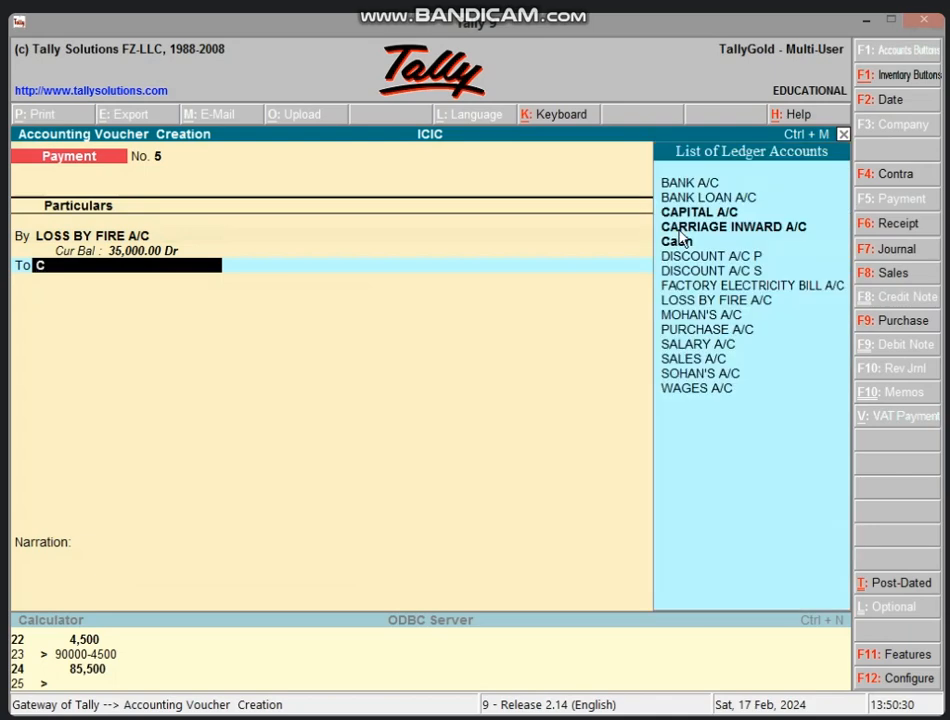
text(AS)
key(Return)
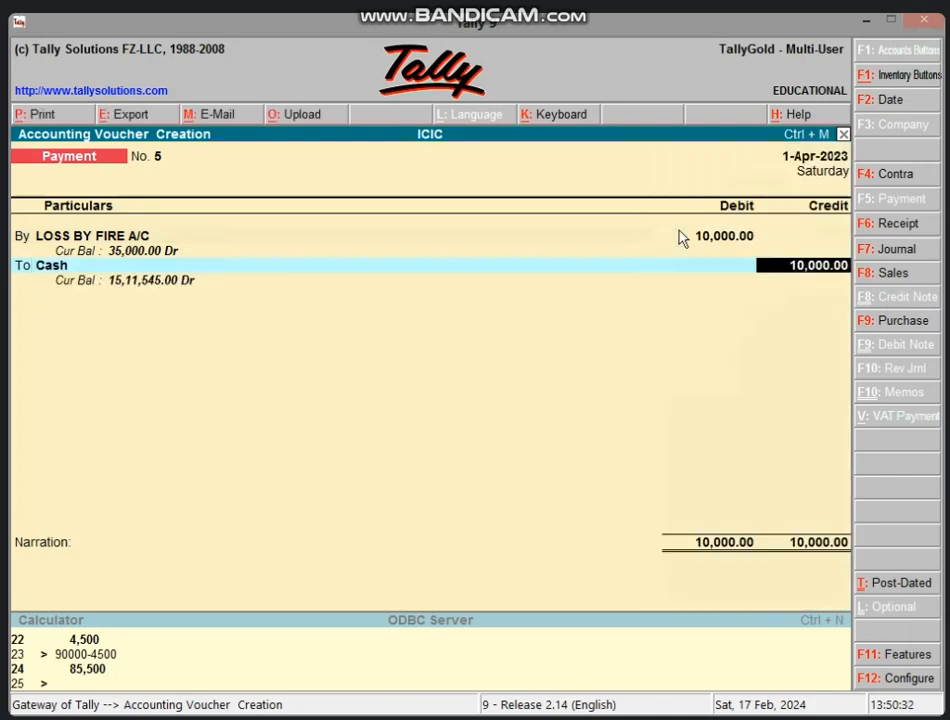
key(Return)
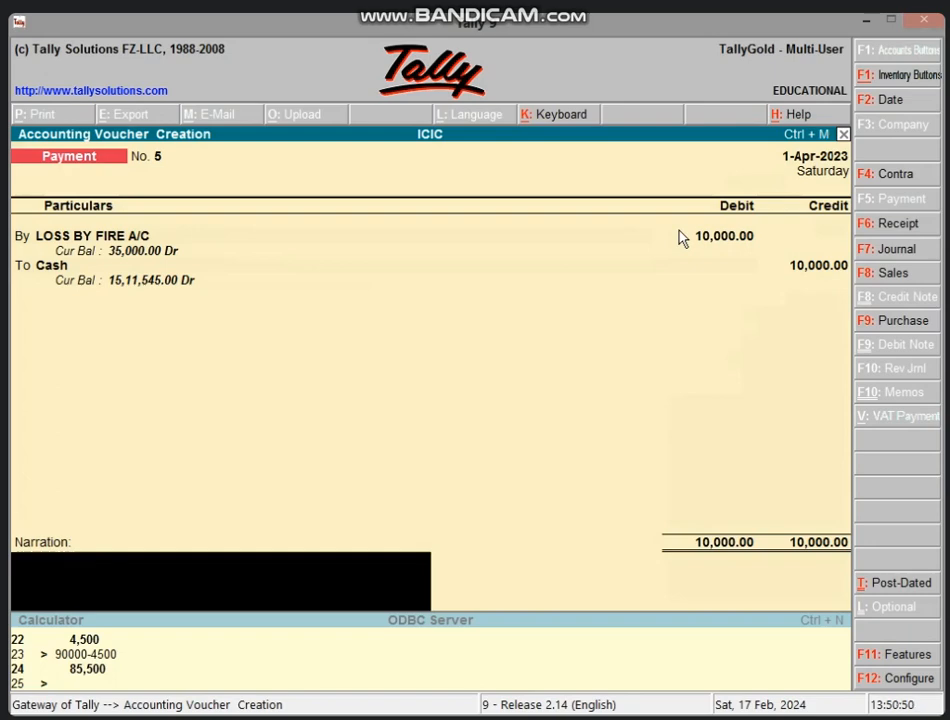
Save the payment voucher without a narration and return to the Gateway of Tally
key(Return)
key(Return)
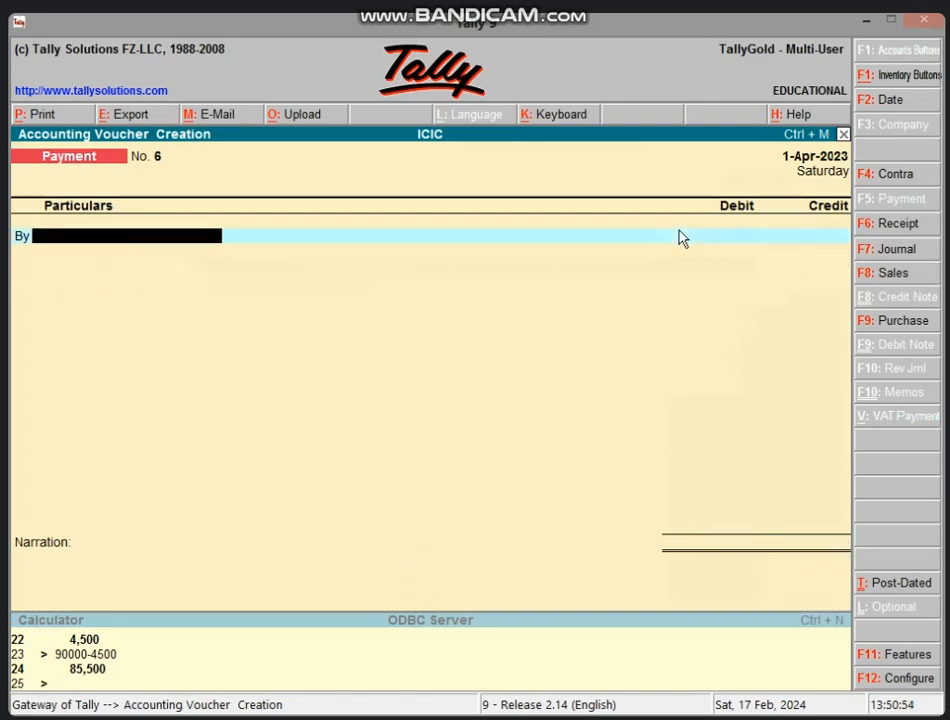
key(Escape)
key(Return)
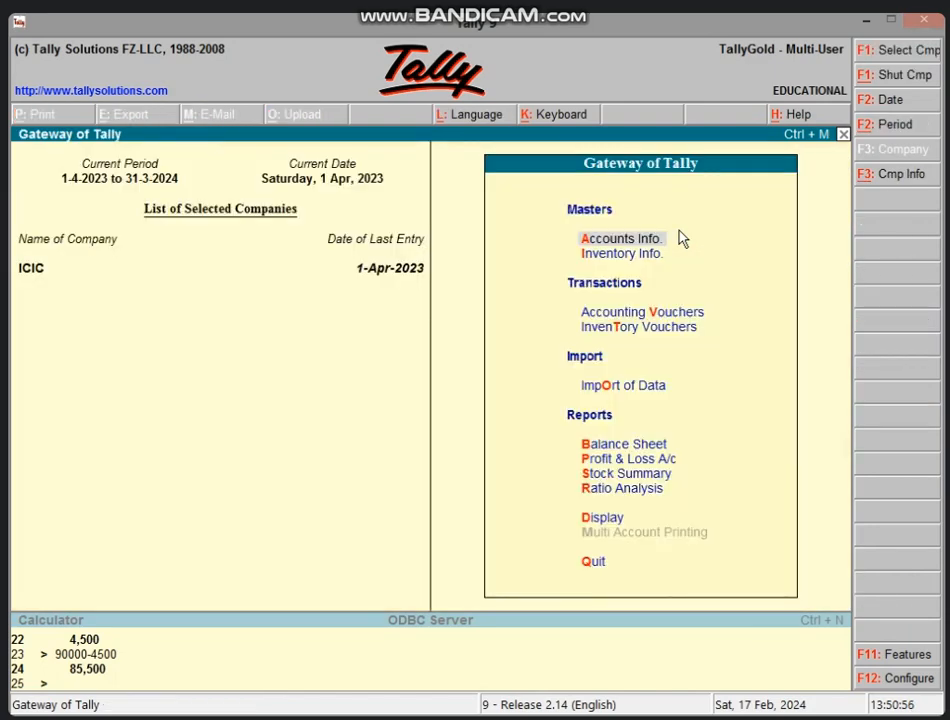